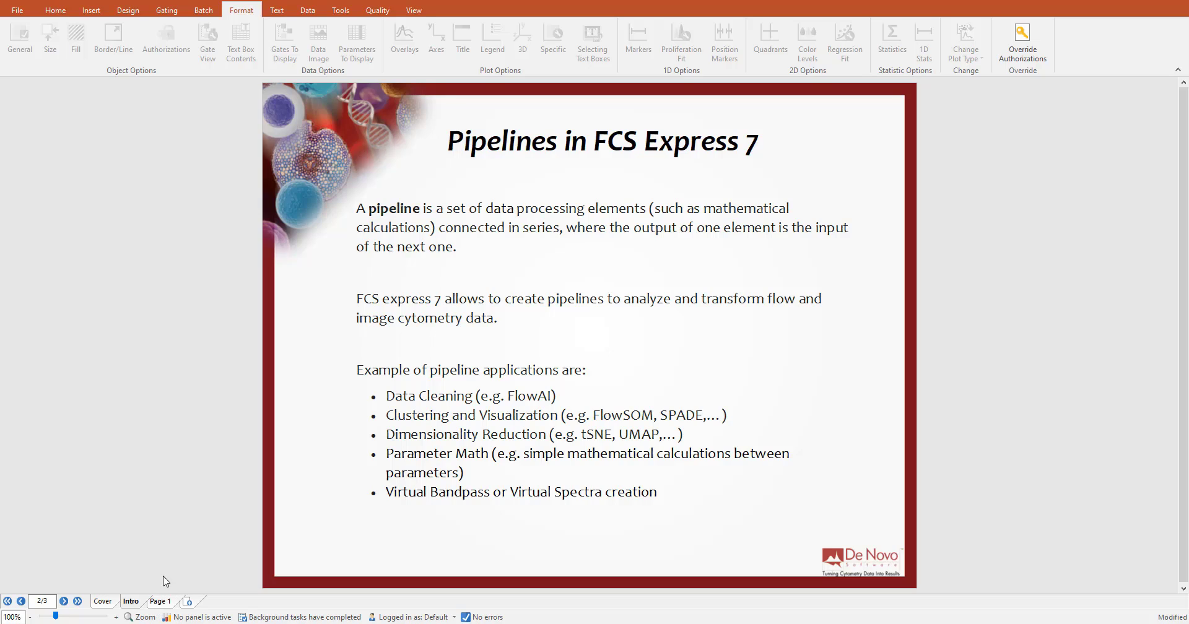
Switch from the Intro slide to Page 1, which holds the two Gate 1 density plots.
left_click(159, 601)
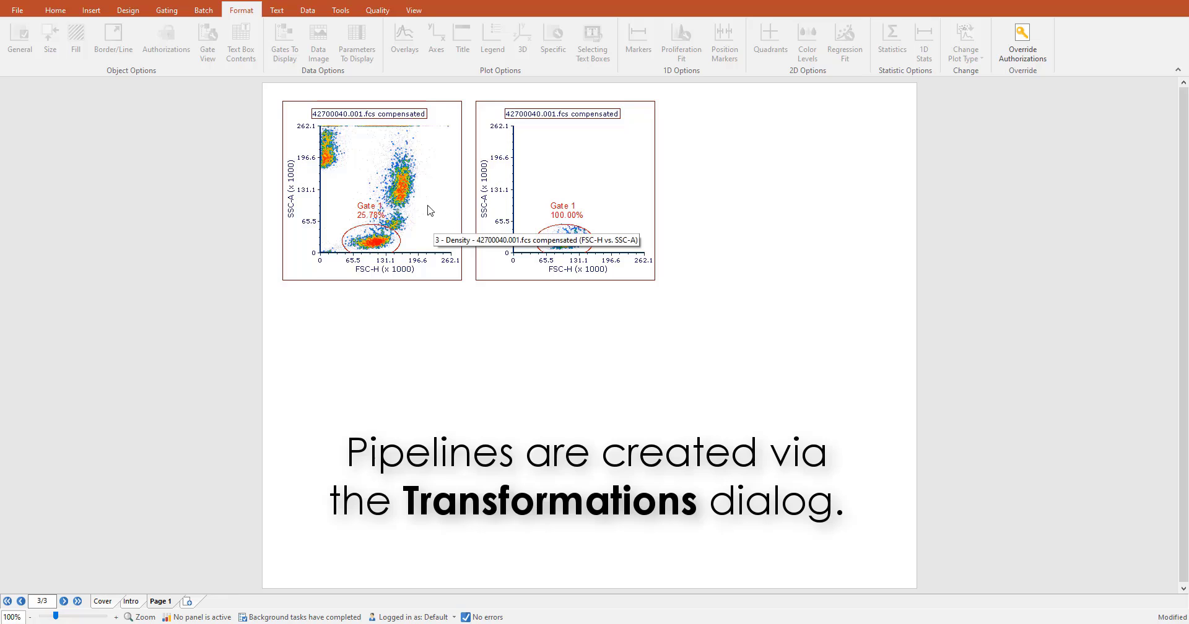
Open the Transformations dialog from Tools and add a new Pipeline transformation.
left_click(340, 11)
left_click(345, 47)
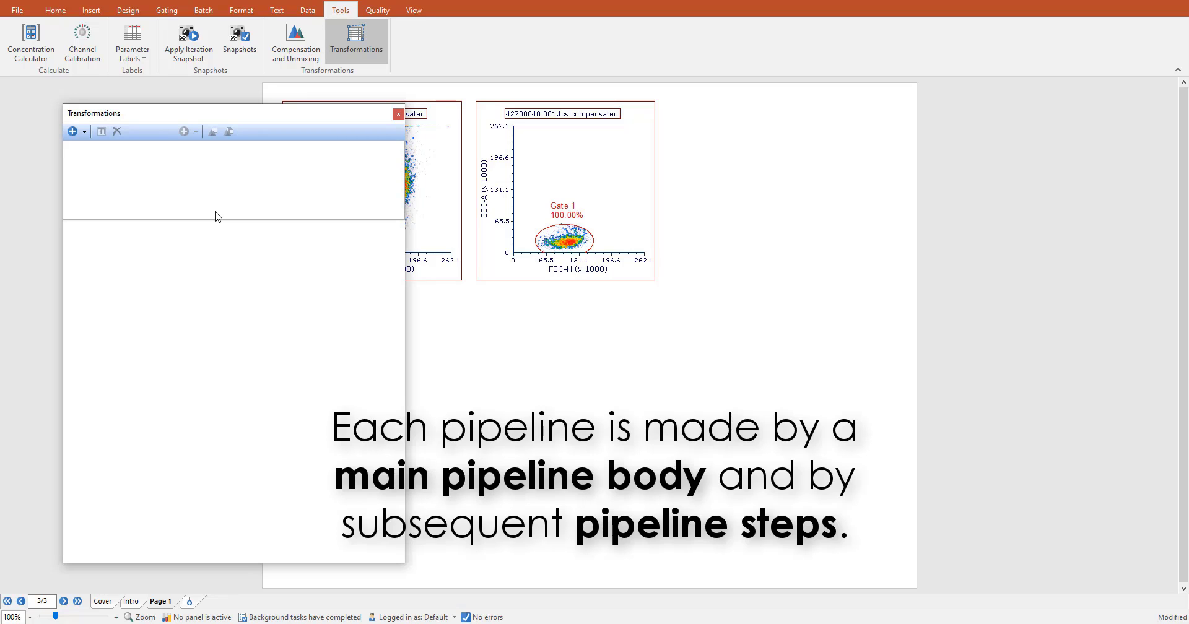
left_click(85, 132)
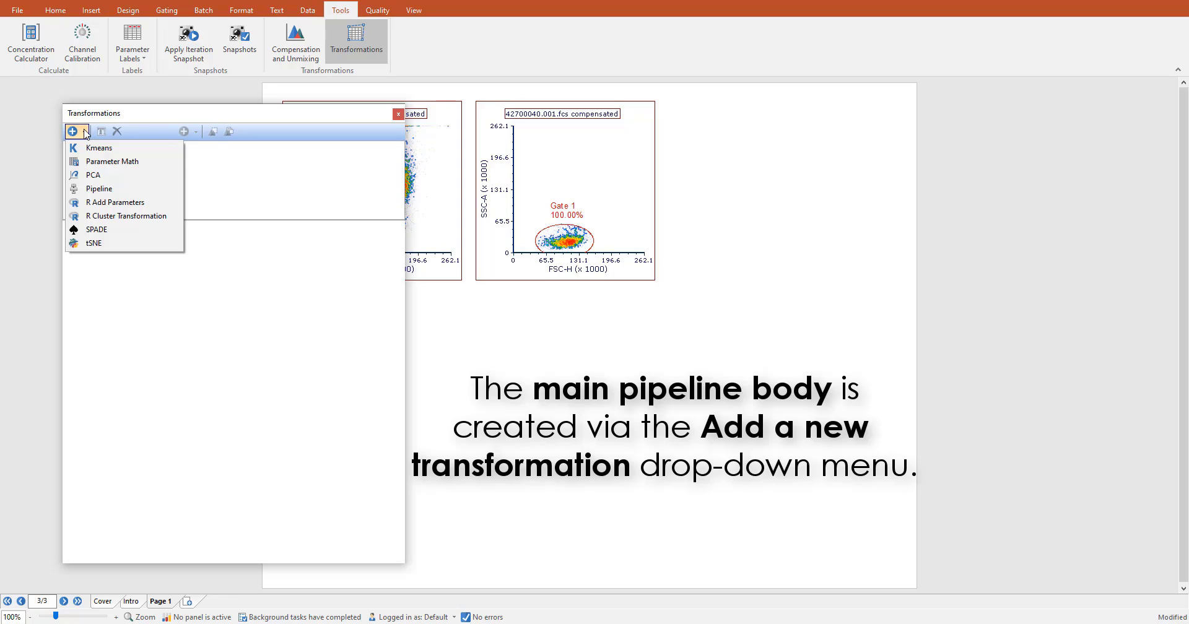
left_click(99, 189)
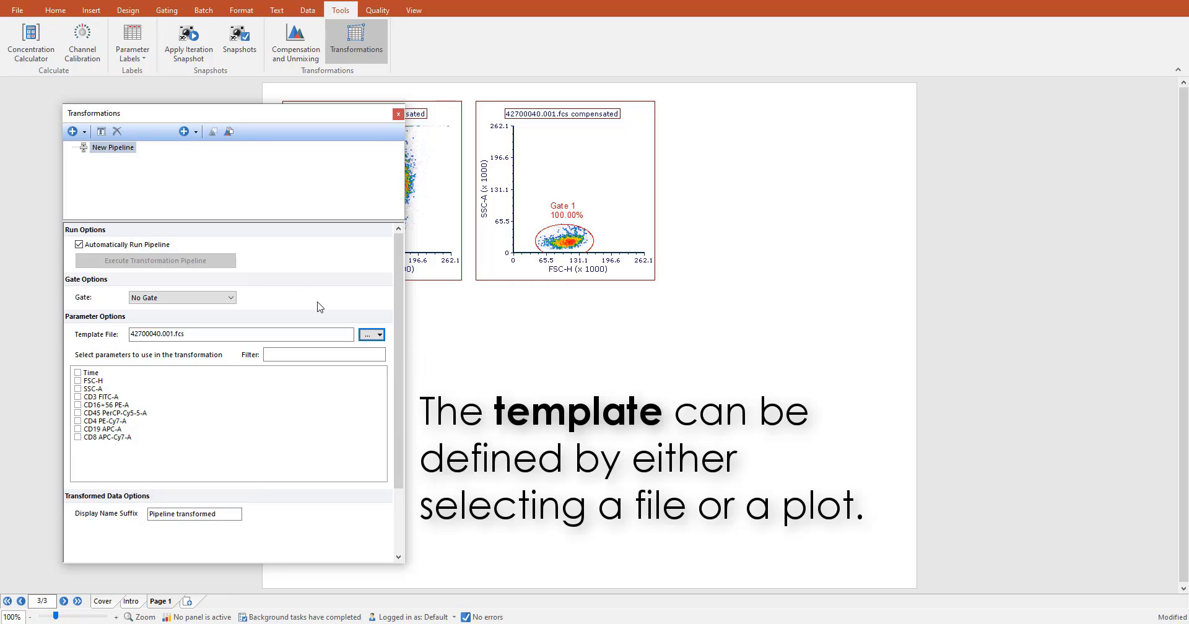
Keep the template unchanged, set the input gate to Gate 1, and select all ten parameters.
left_click(381, 337)
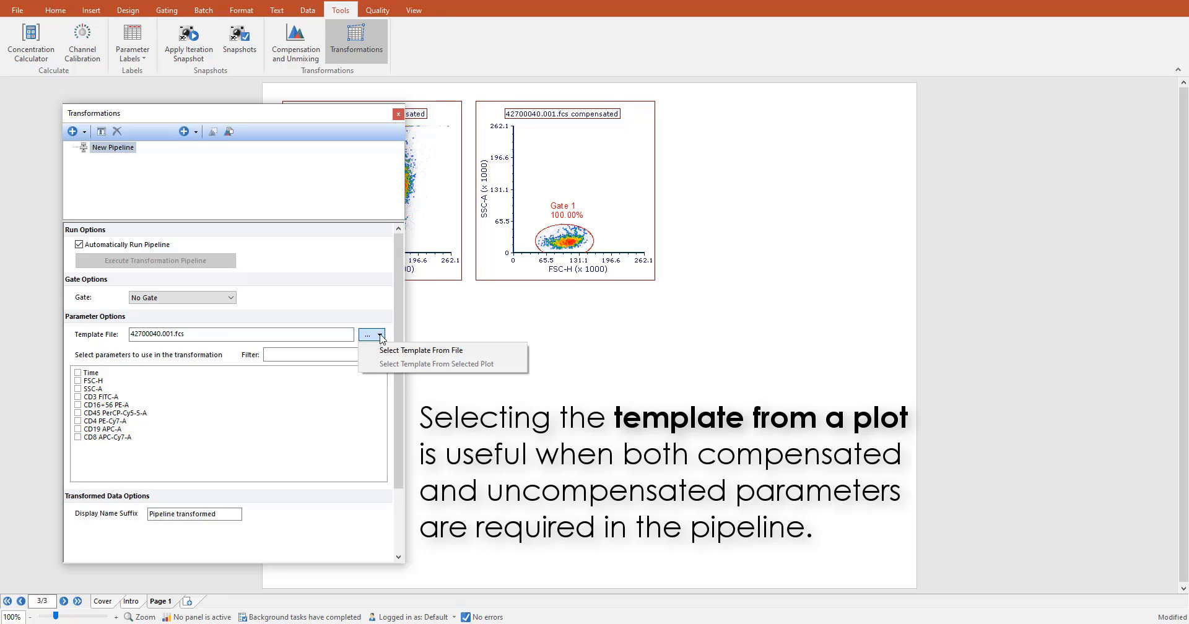
left_click(338, 292)
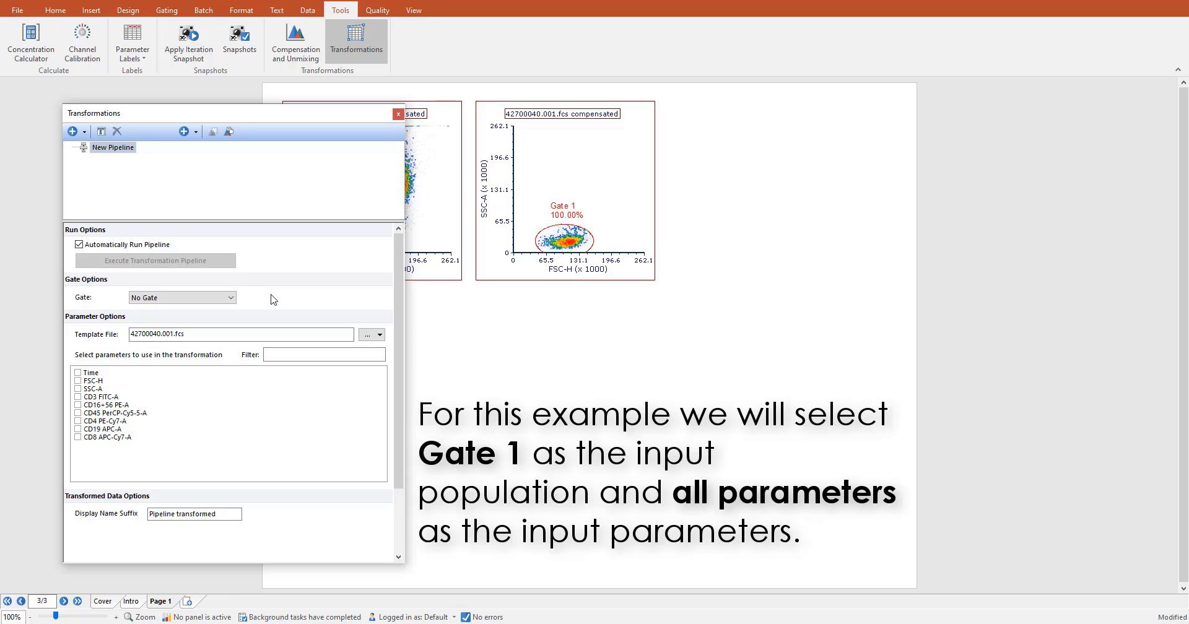
left_click(225, 300)
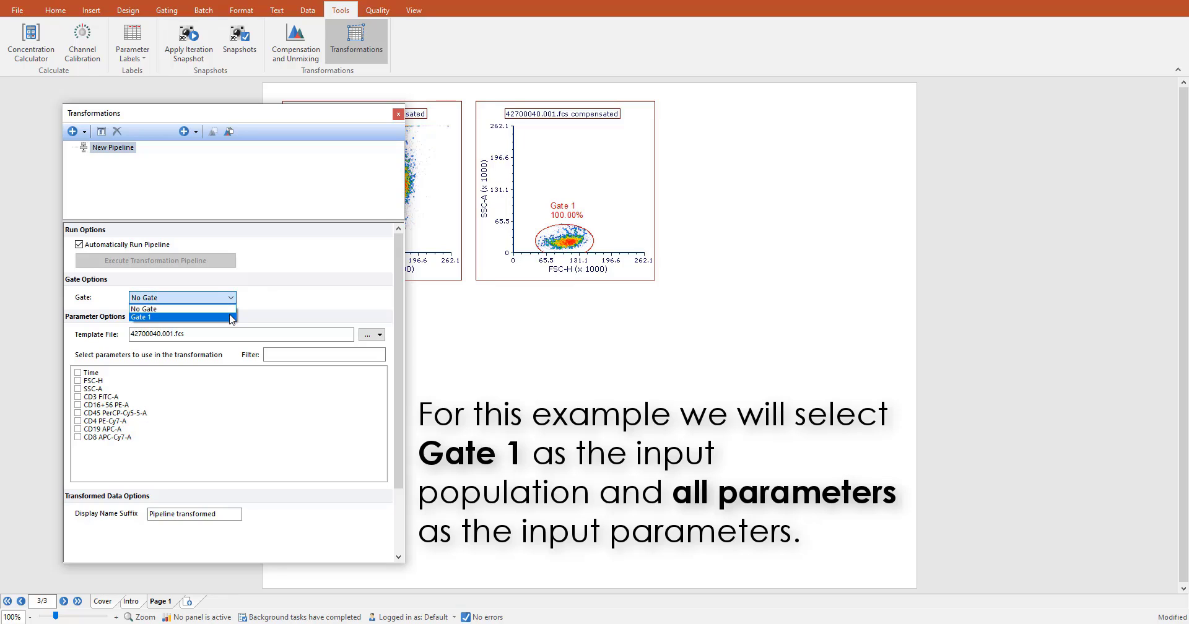
left_click(231, 317)
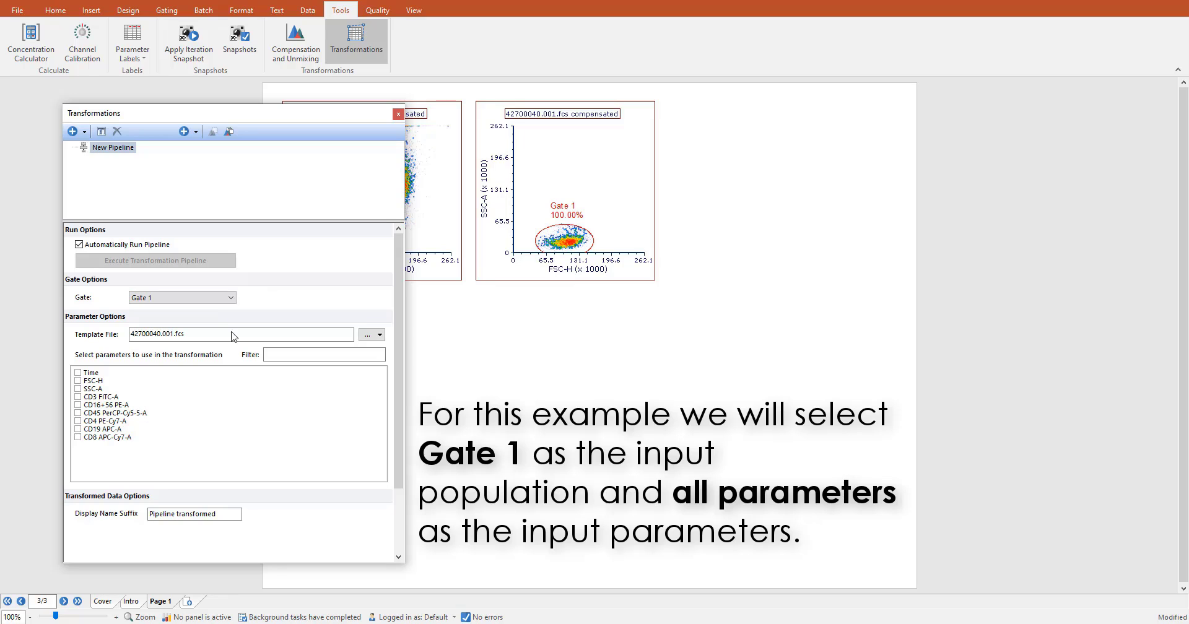
right_click(185, 406)
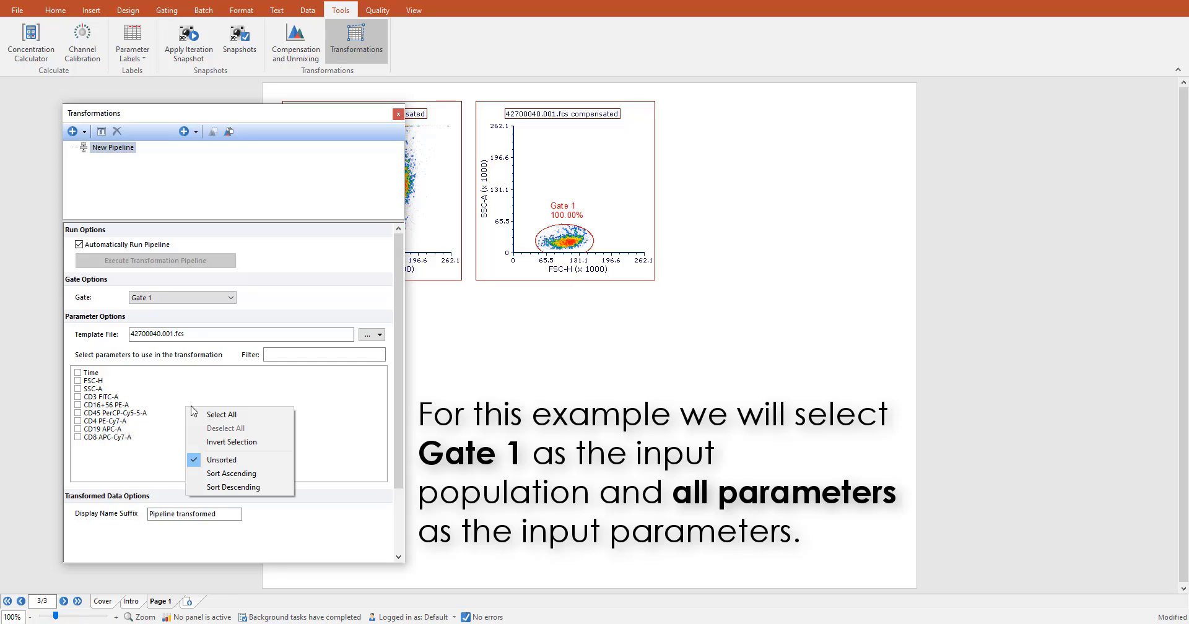
left_click(209, 413)
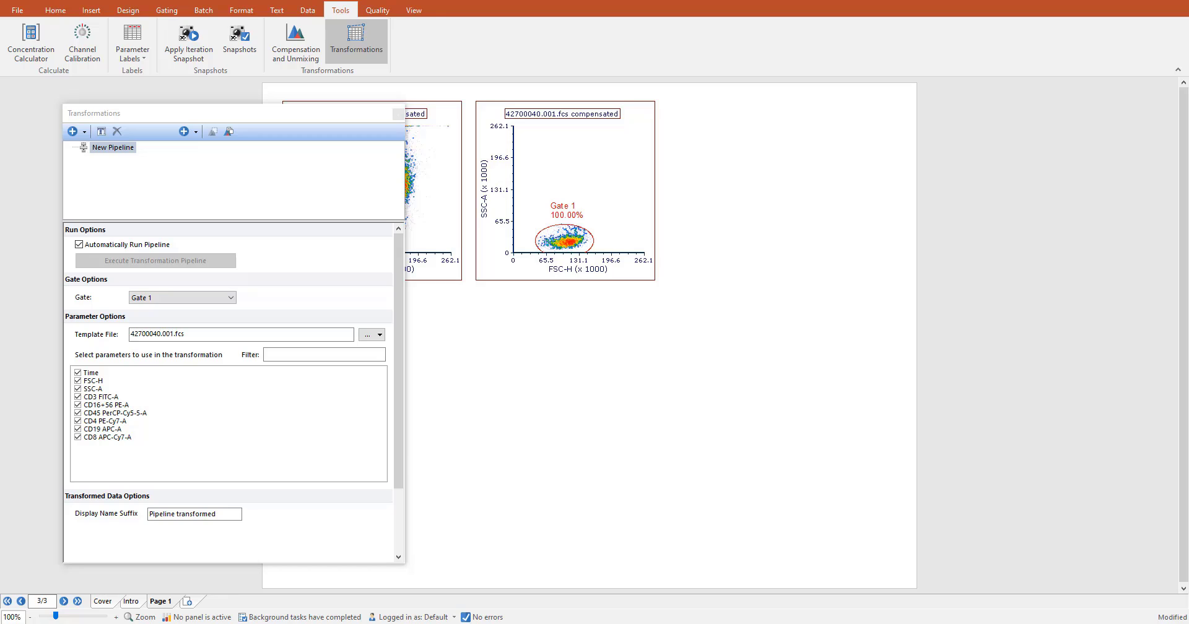
Add a Scaling step to the New Pipeline.
left_click(238, 116)
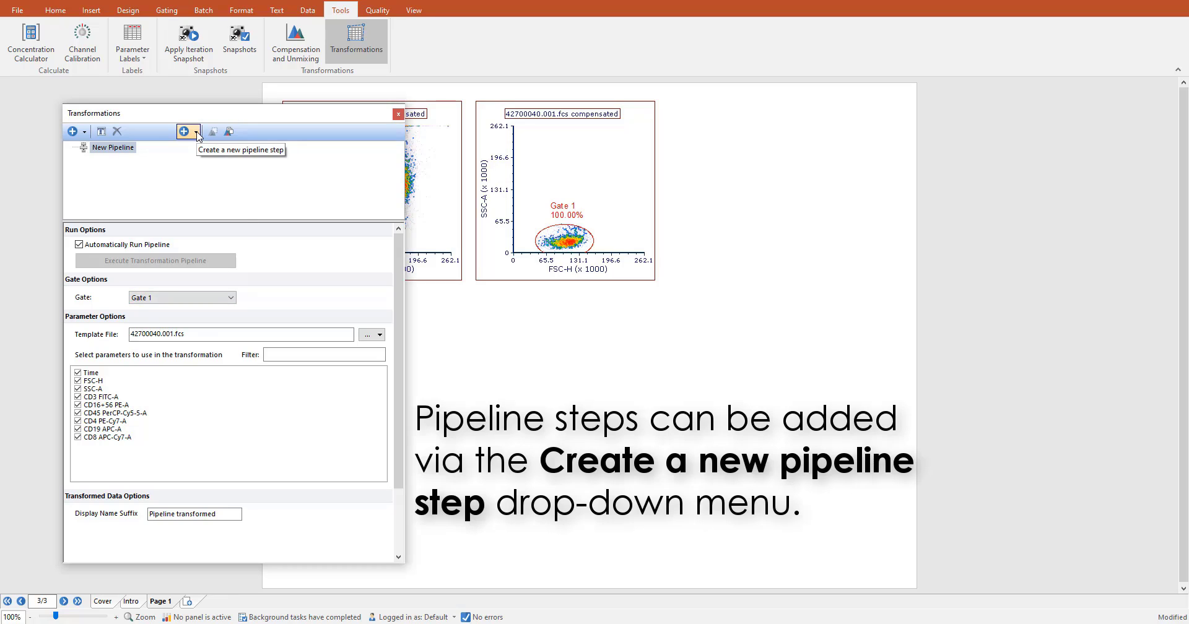
left_click(196, 132)
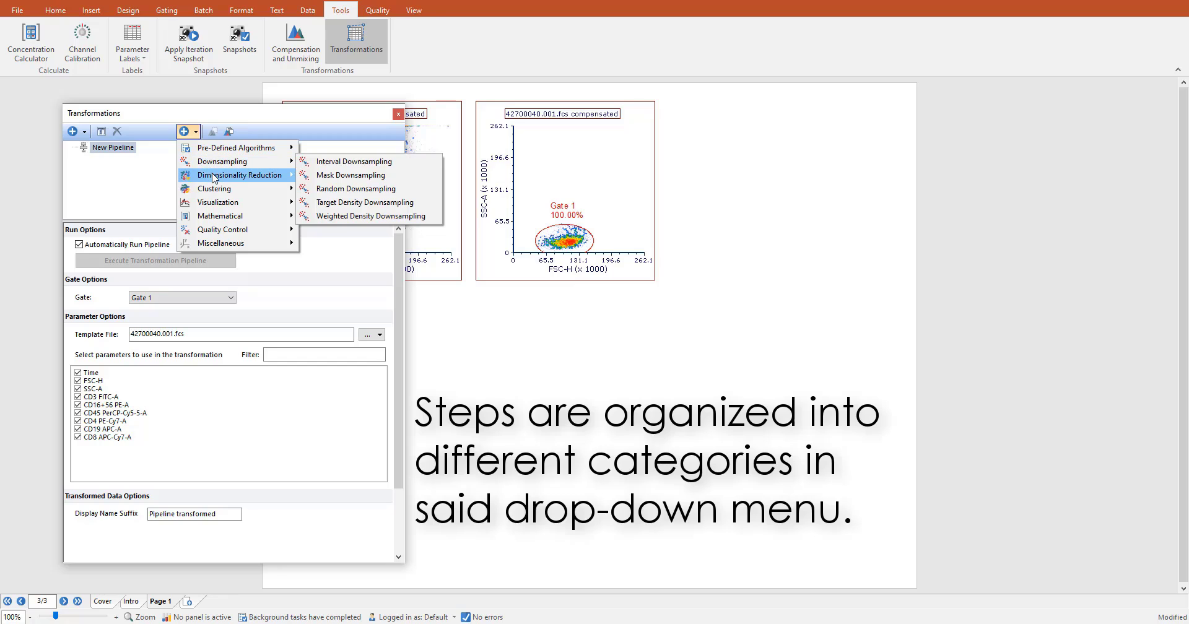
mouse_move(216, 193)
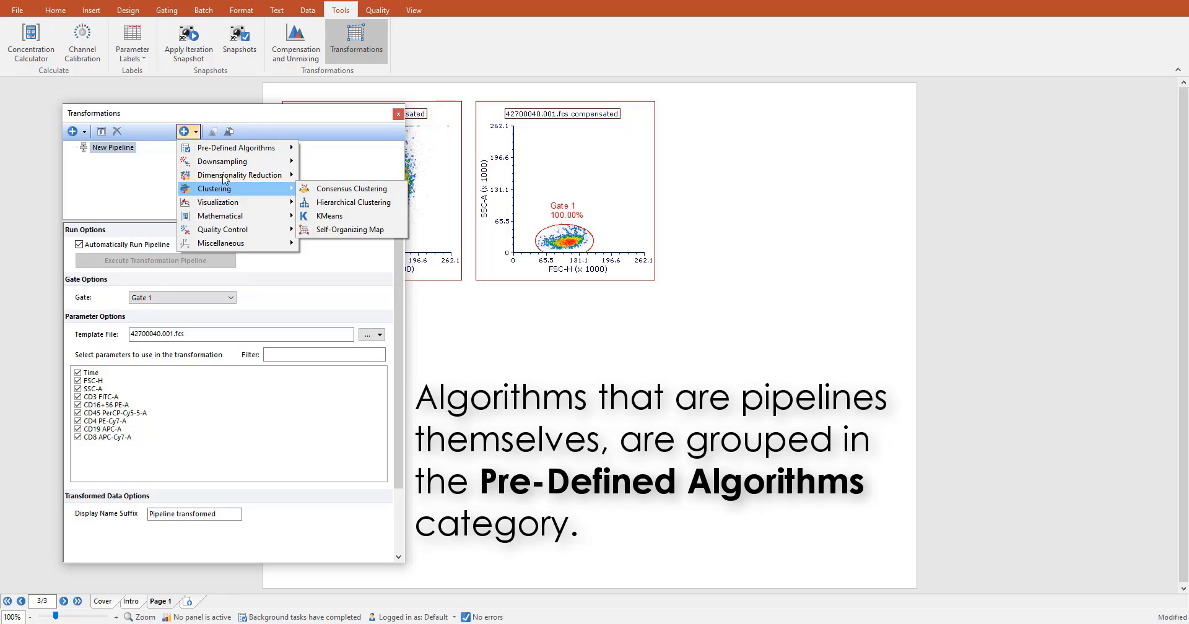
mouse_move(227, 153)
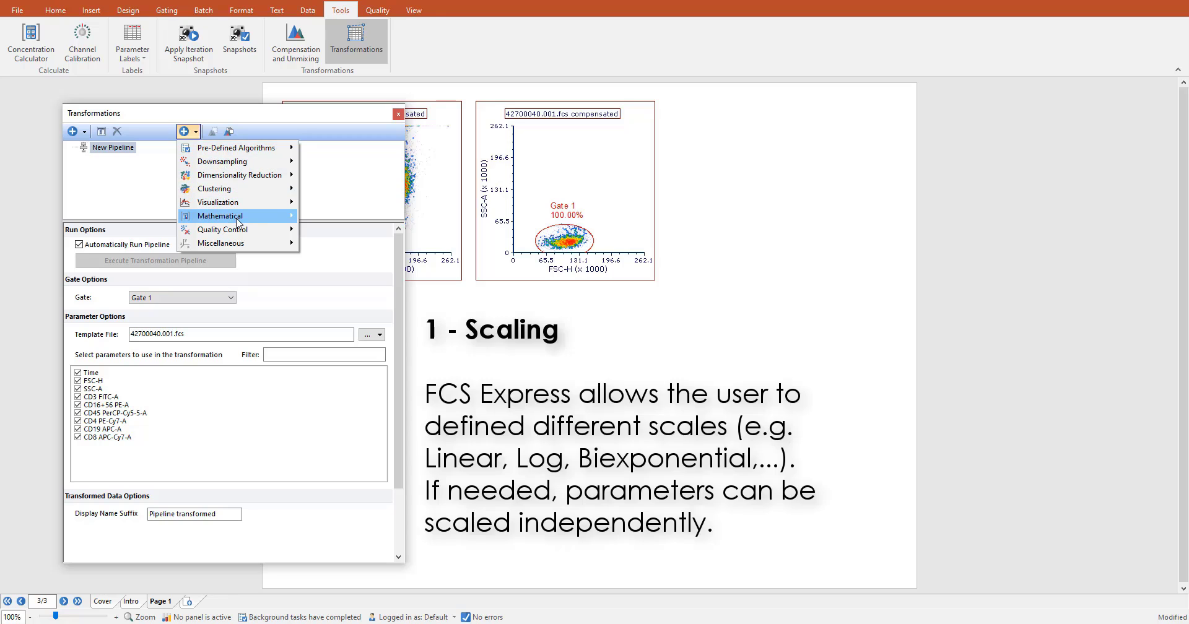
mouse_move(236, 216)
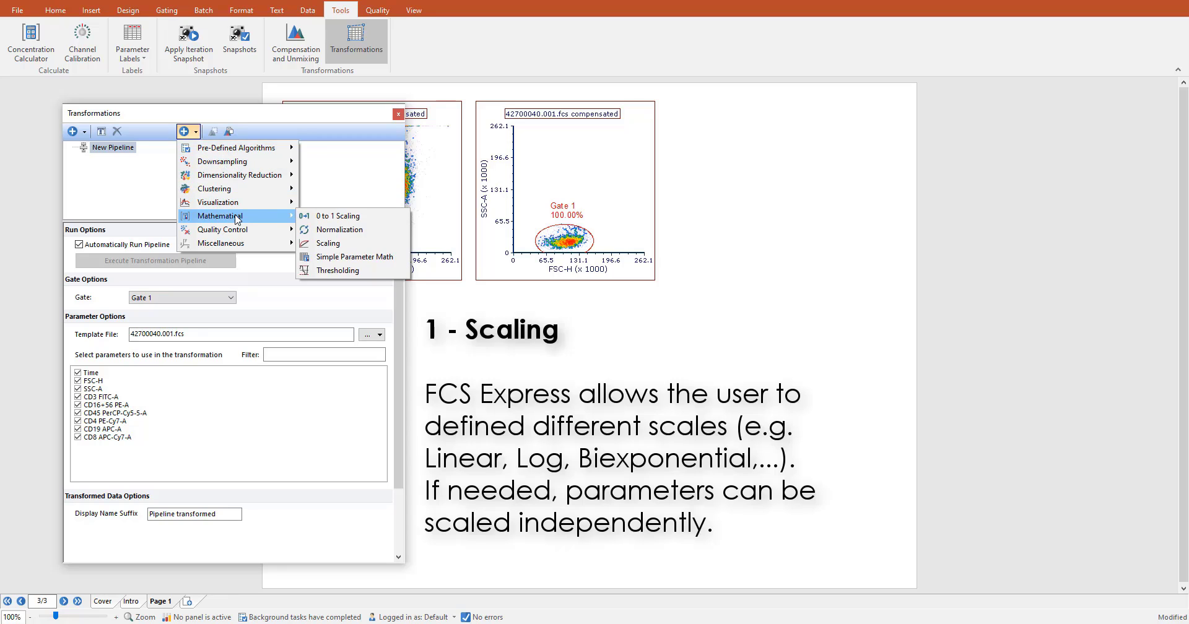
left_click(328, 248)
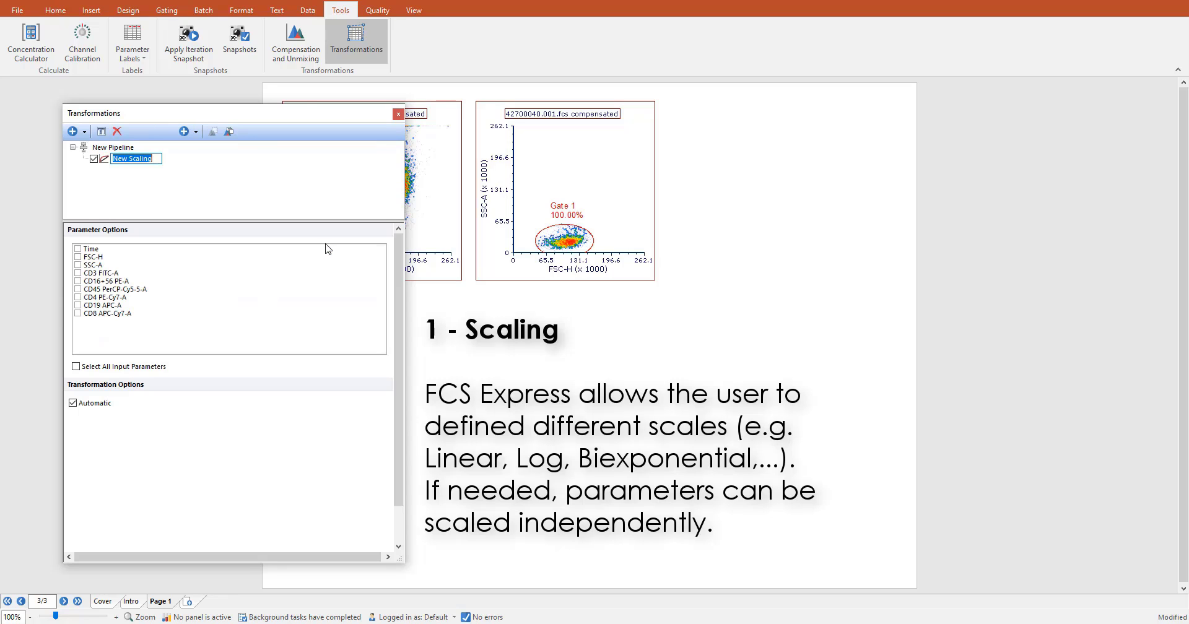
Tick CD3, CD16+56, CD45, CD4, CD19 and CD8 for automatic scaling.
left_click(78, 273)
left_click(78, 282)
left_click(78, 290)
left_click(78, 297)
left_click(78, 305)
left_click(78, 314)
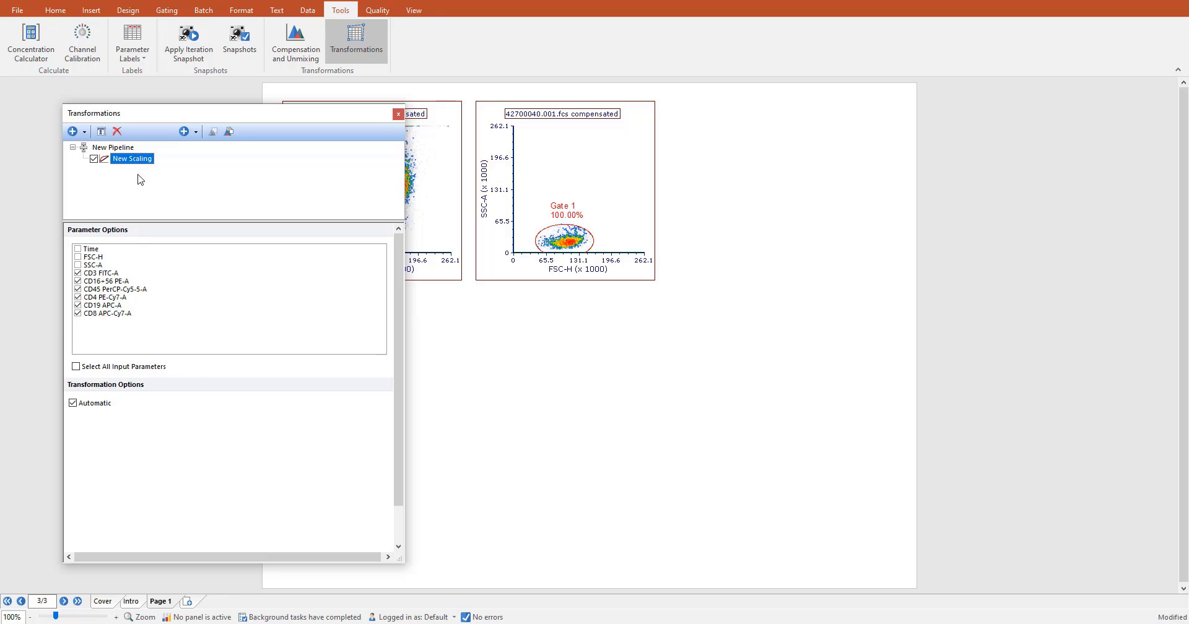
left_click(124, 149)
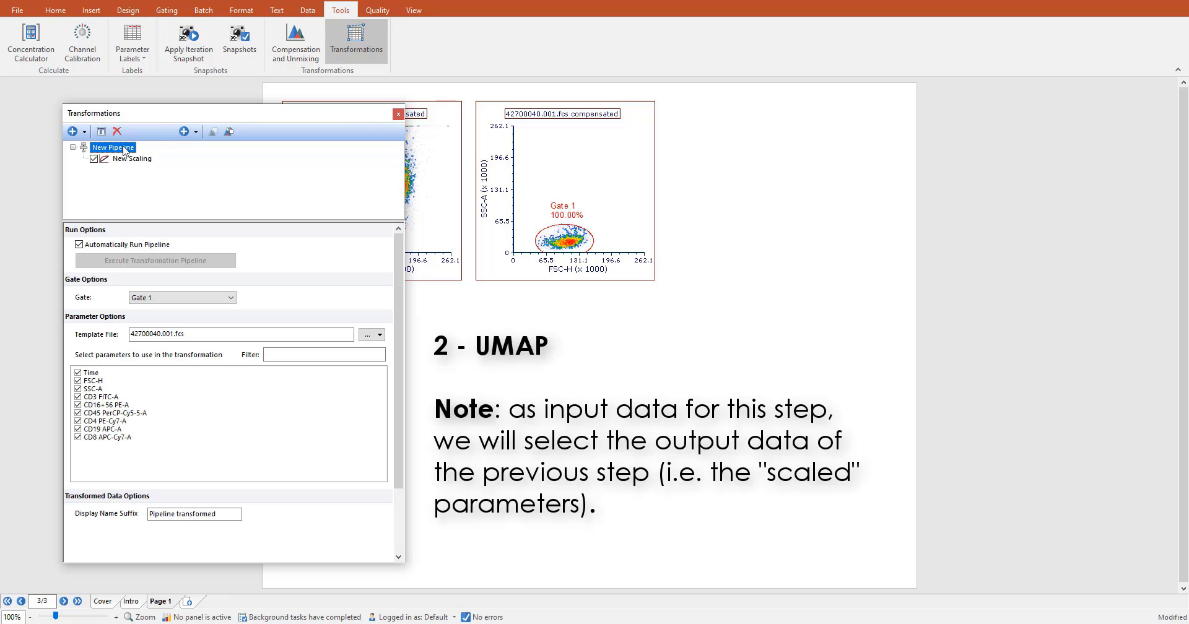
Add a UMAP step using the scaled CD3, CD16+56, CD45, CD4, CD19 and CD8 parameters as input.
left_click(196, 132)
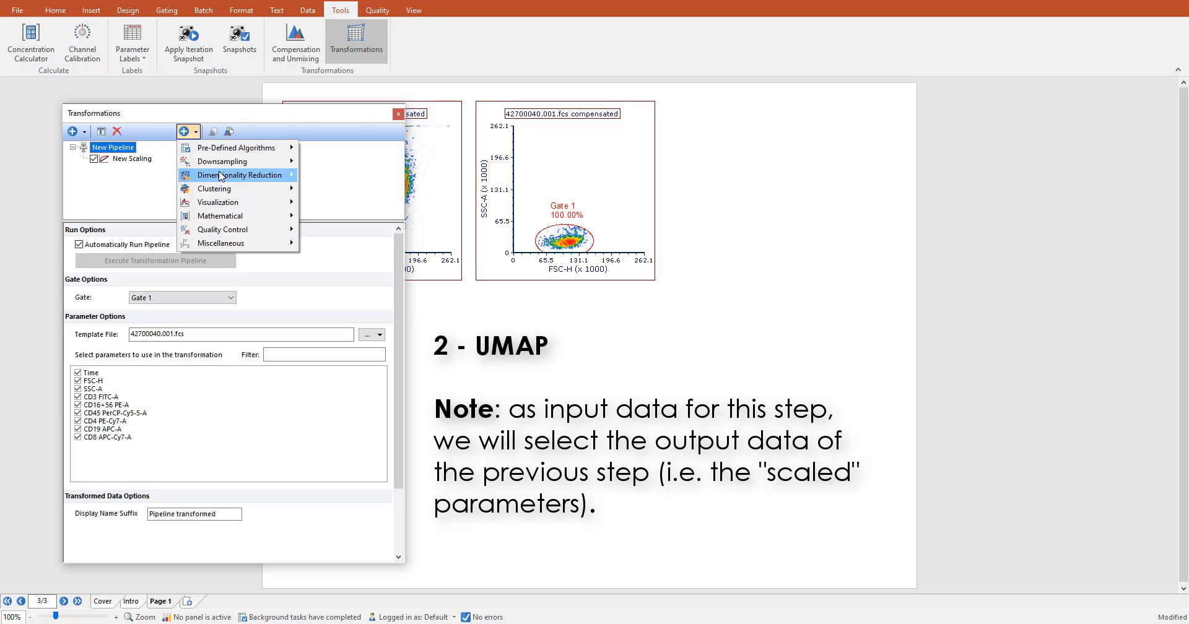
mouse_move(248, 176)
left_click(327, 203)
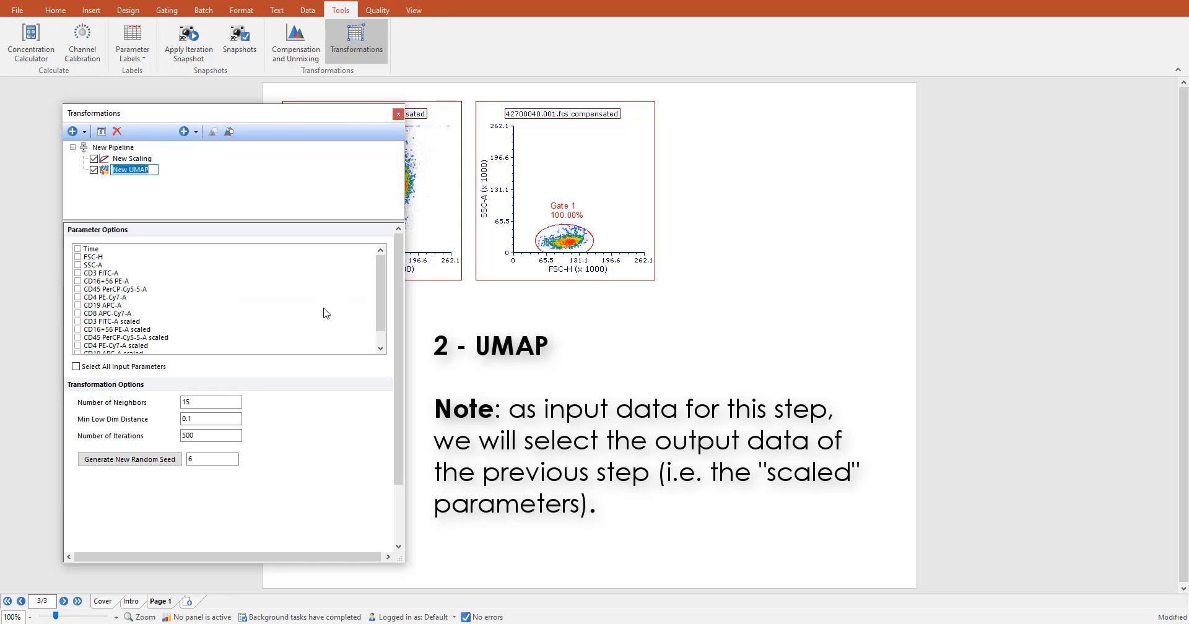
scroll(380, 299, "down", 1)
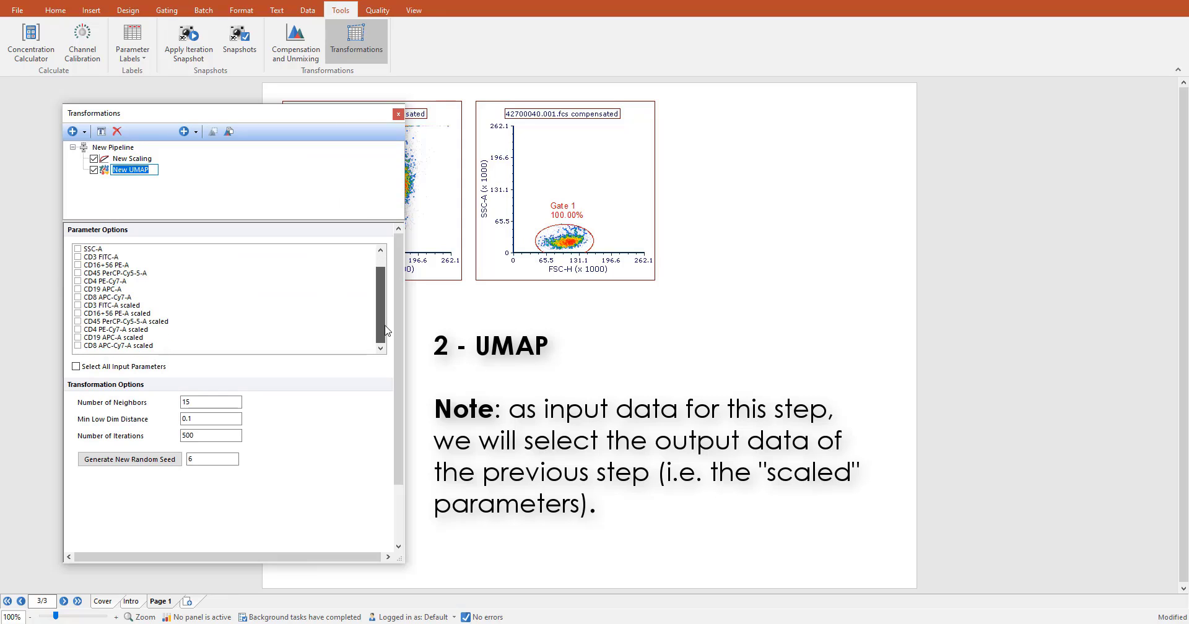
left_click(78, 305)
left_click(78, 314)
left_click(78, 322)
left_click(78, 330)
left_click(79, 338)
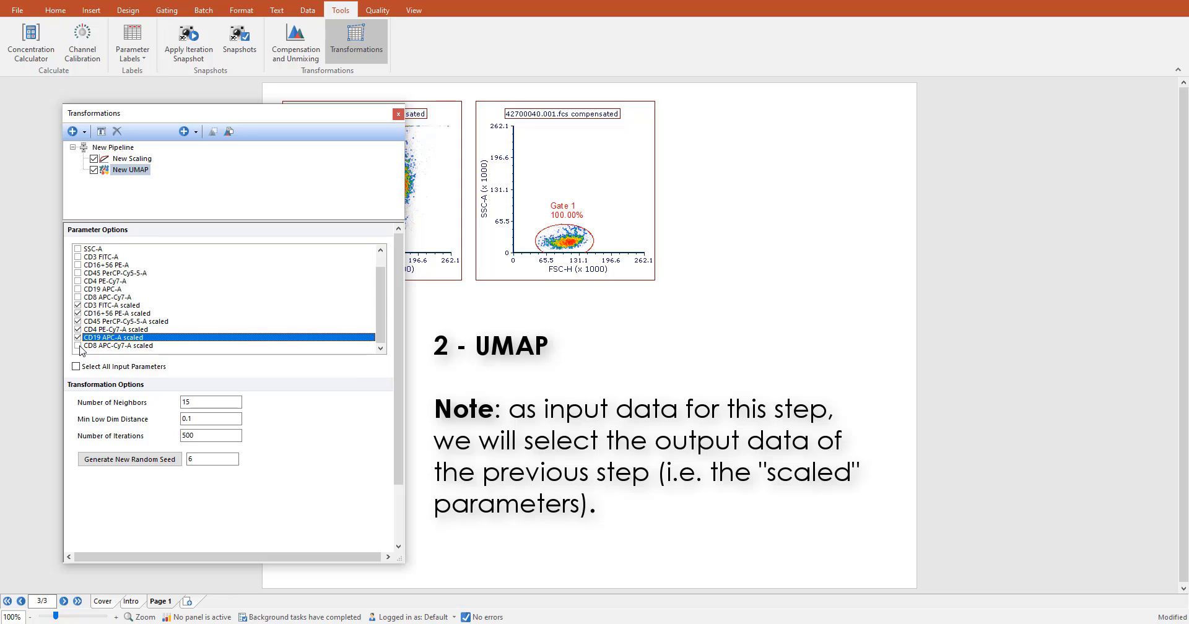
left_click(78, 346)
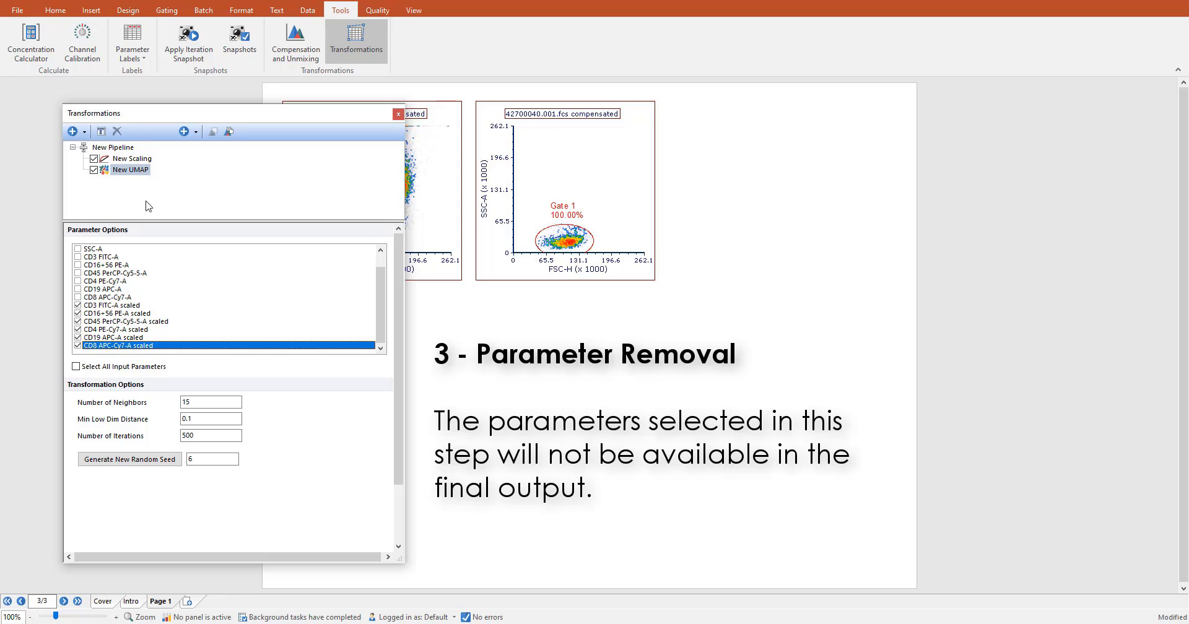
Add a Parameter Removal step to the New Pipeline.
left_click(121, 147)
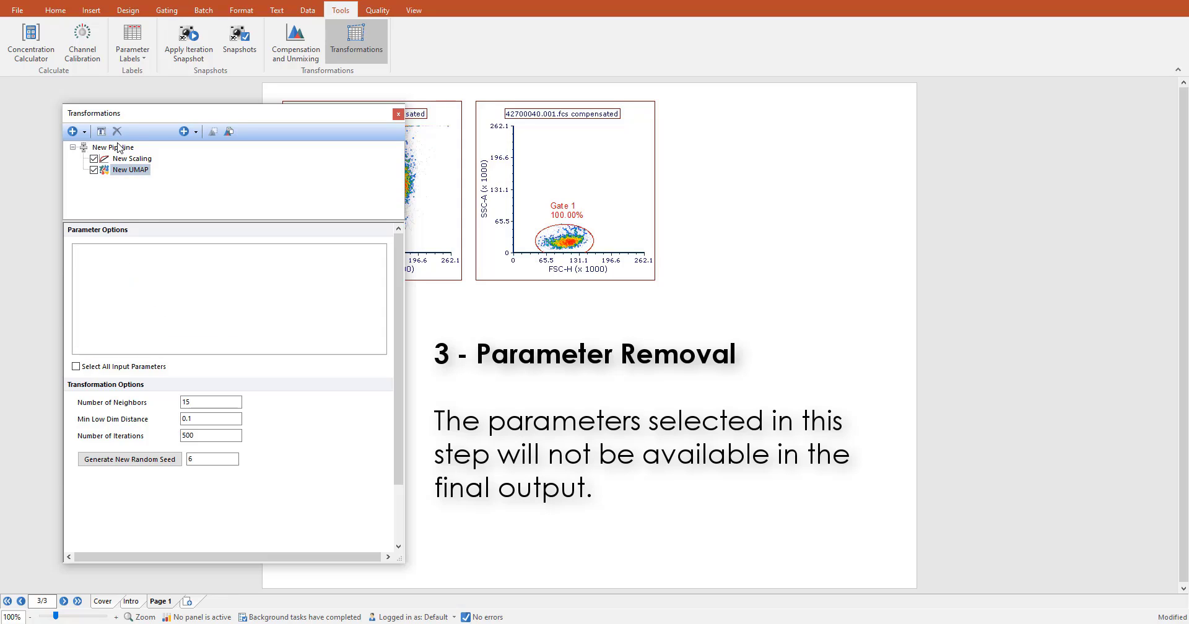
left_click(194, 133)
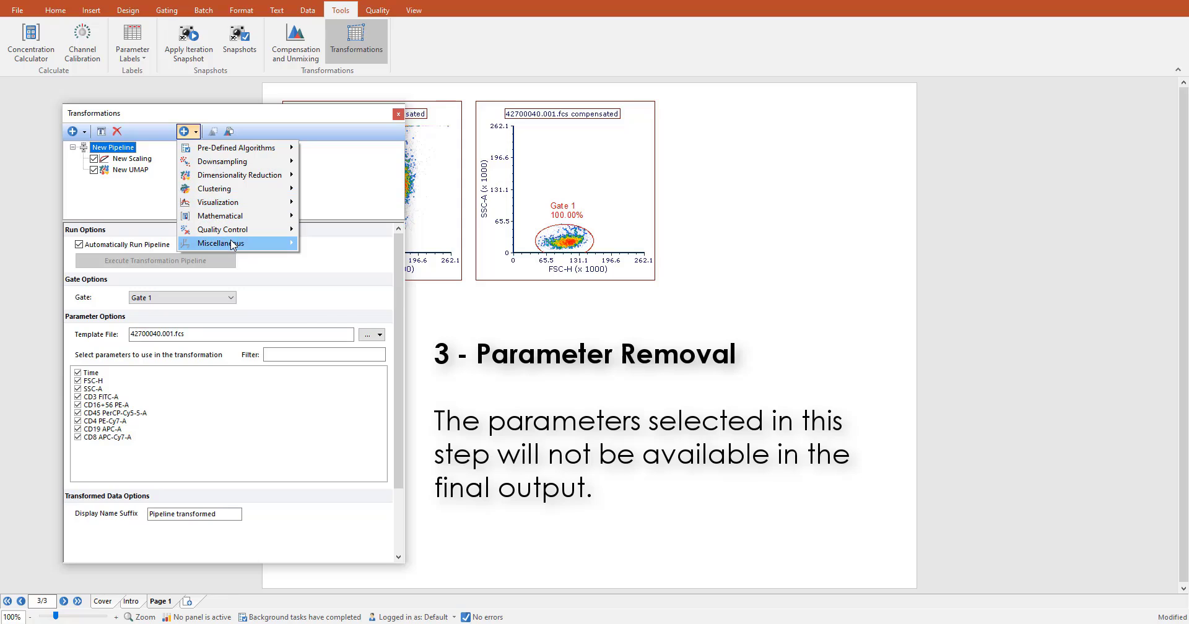
mouse_move(255, 244)
left_click(347, 273)
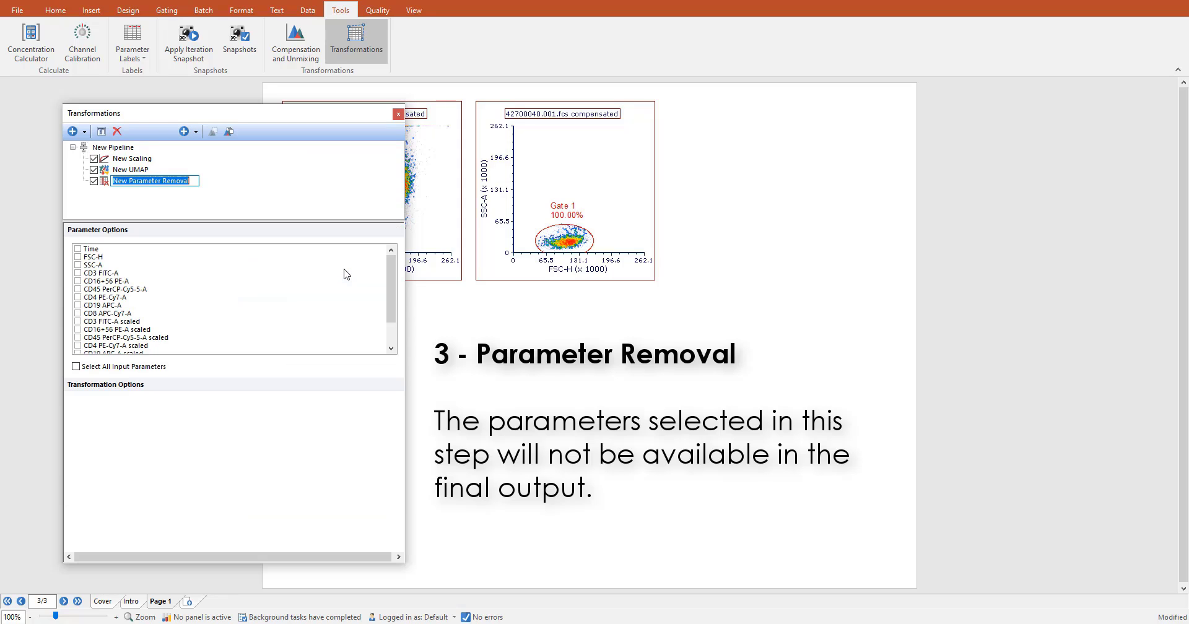
Mark the six scaled CD3–CD8 parameters for removal, then try reordering and deactivating the step.
scroll(330, 321, "down", 2)
left_click(77, 289)
left_click(77, 297)
left_click(77, 305)
left_click(77, 313)
left_click(78, 322)
left_click(77, 329)
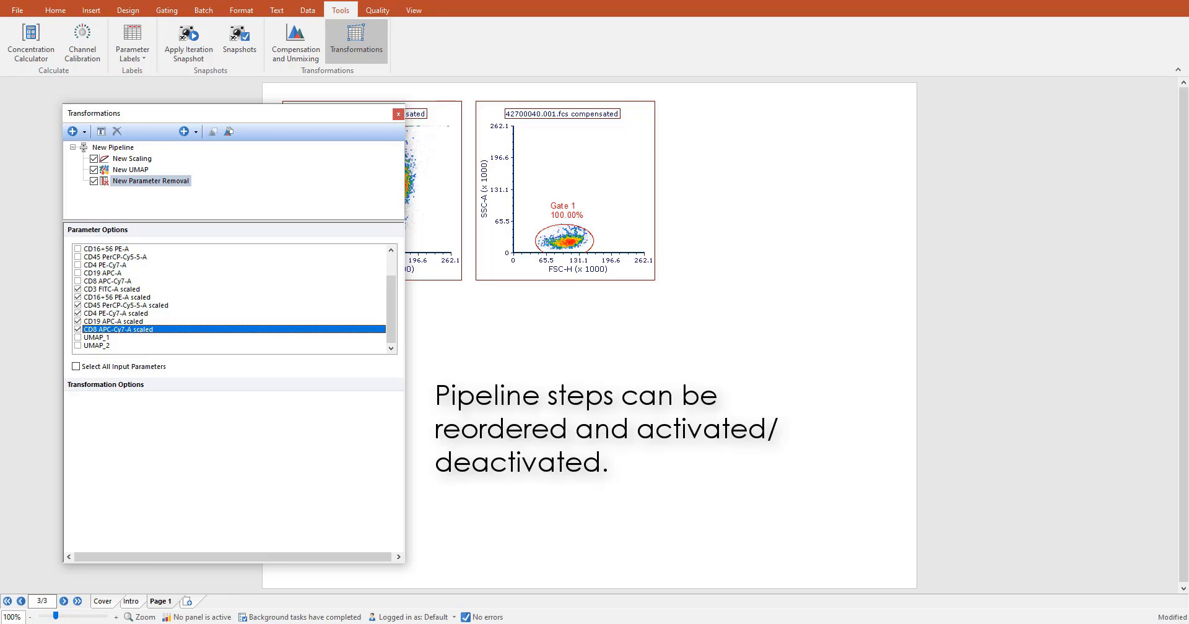
left_click_drag(110, 180, 78, 184)
left_click(93, 181)
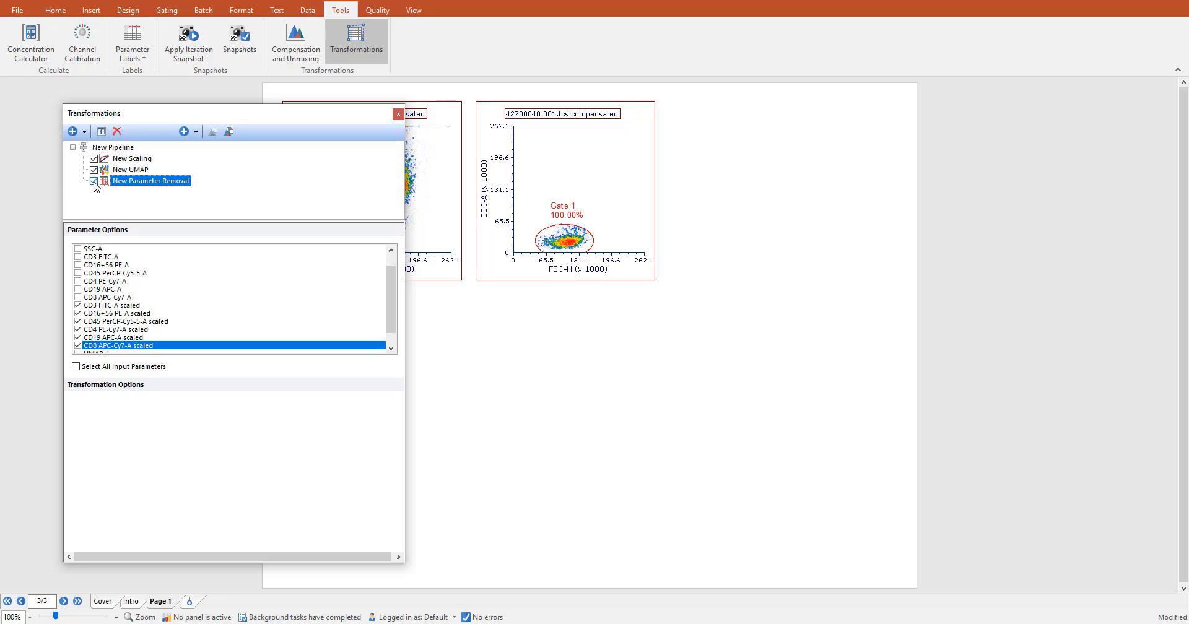
Apply New Pipeline to the right Gate 1 plot, toggle automatic running off and on, and list x-axis parameters.
left_click(122, 150)
left_click_drag(122, 150, 587, 181)
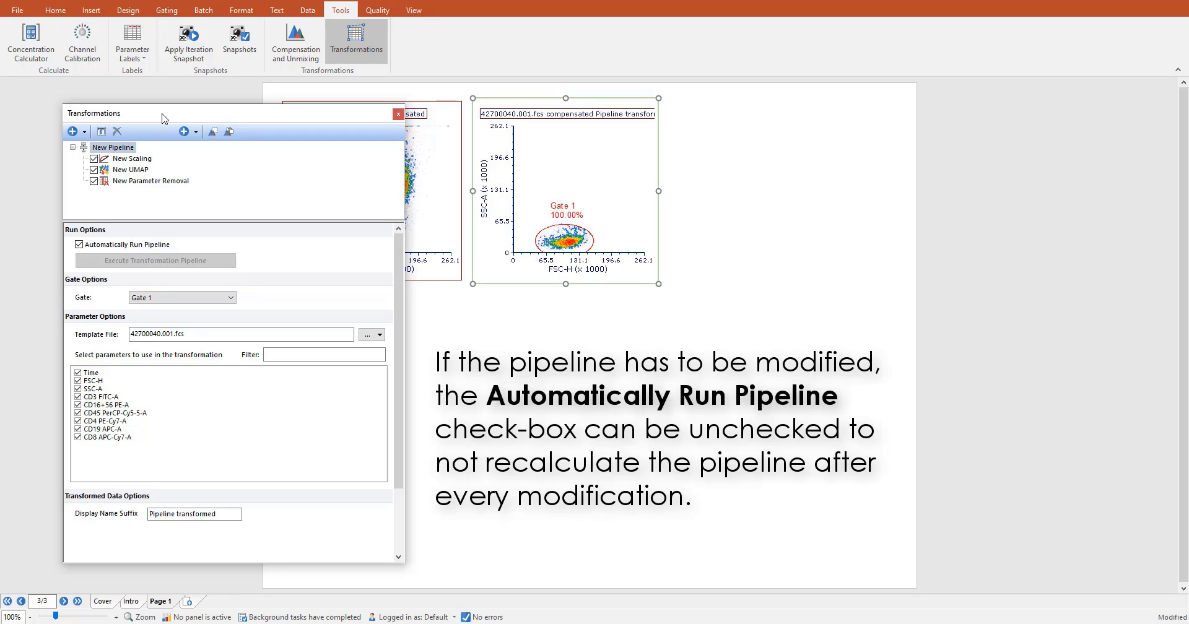
left_click(80, 244)
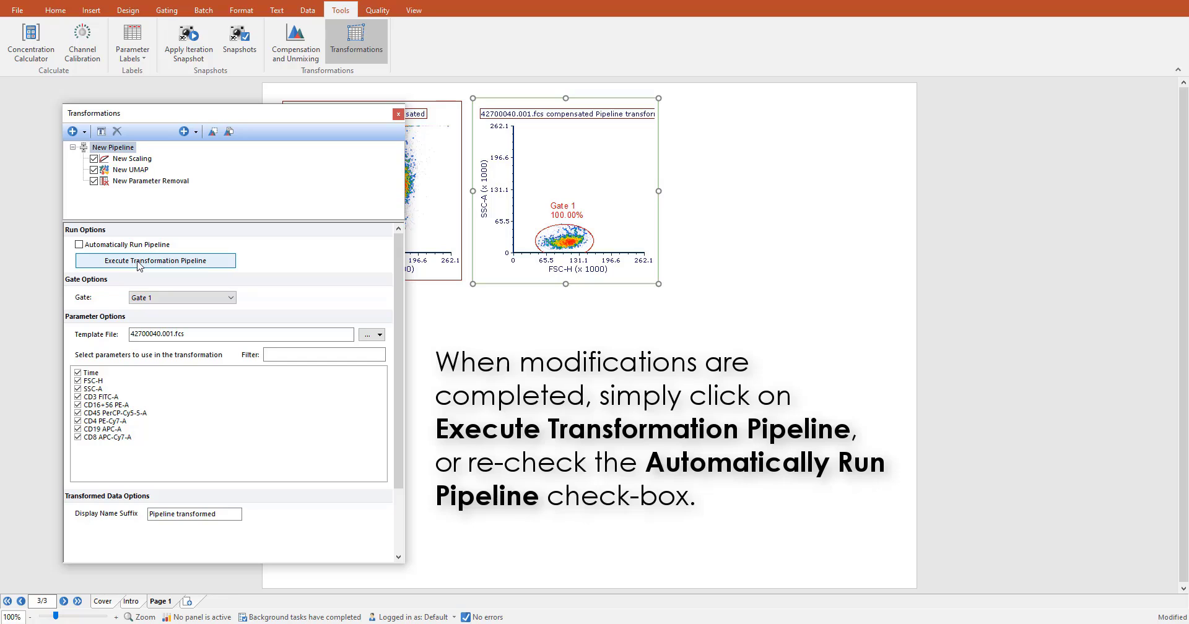
left_click(79, 245)
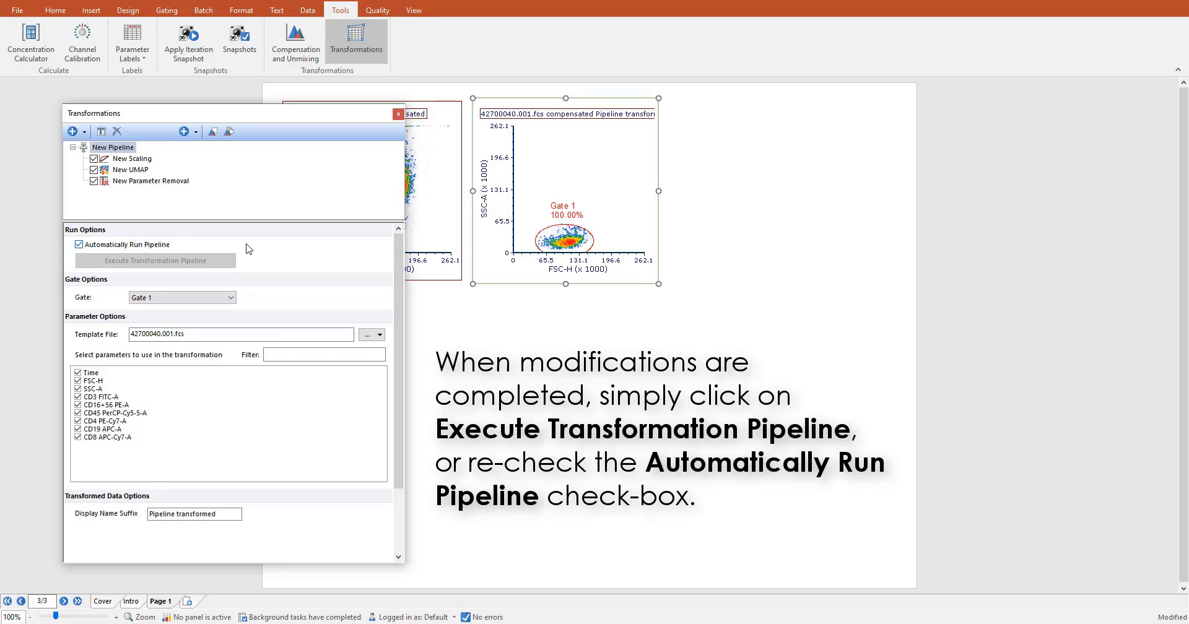
left_click(278, 127)
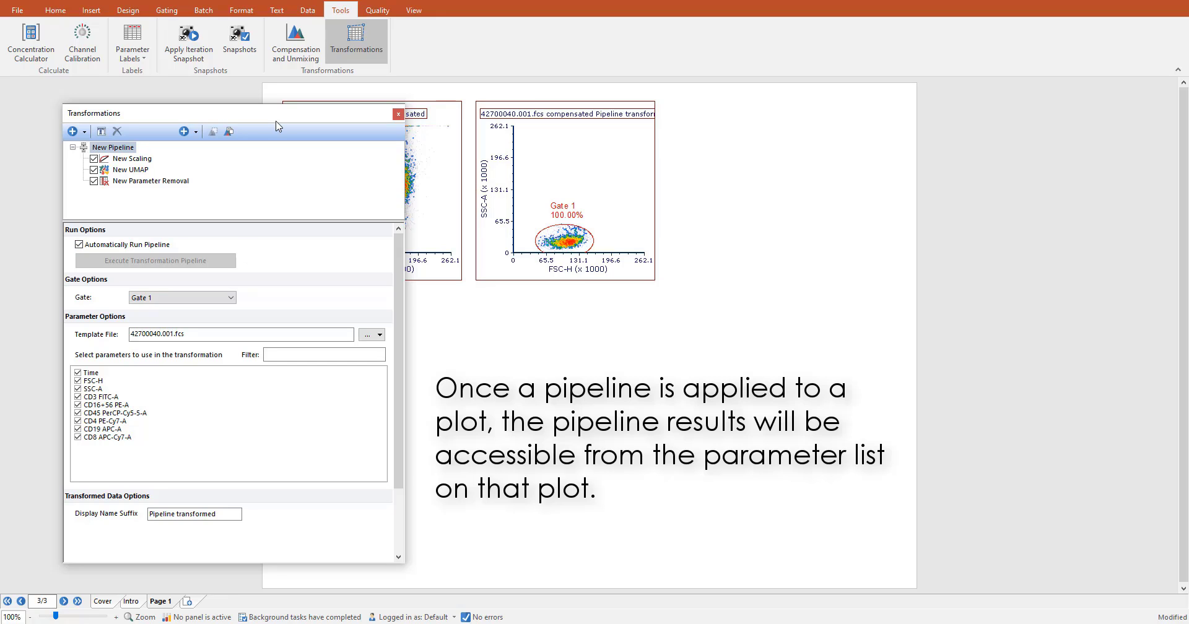
left_click(581, 270)
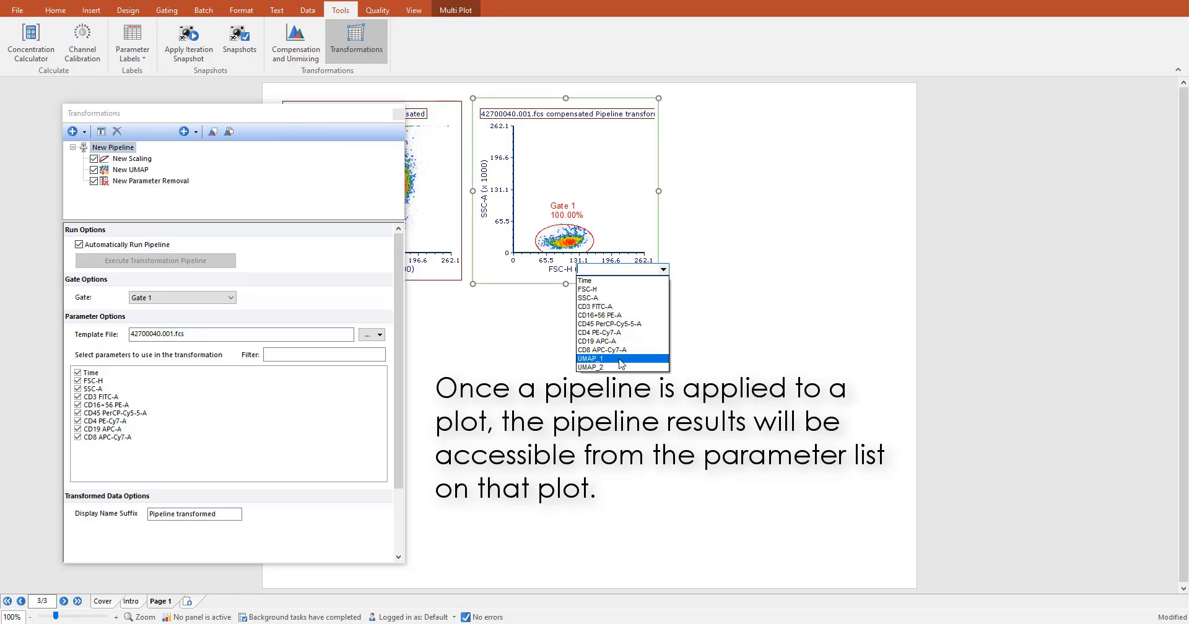